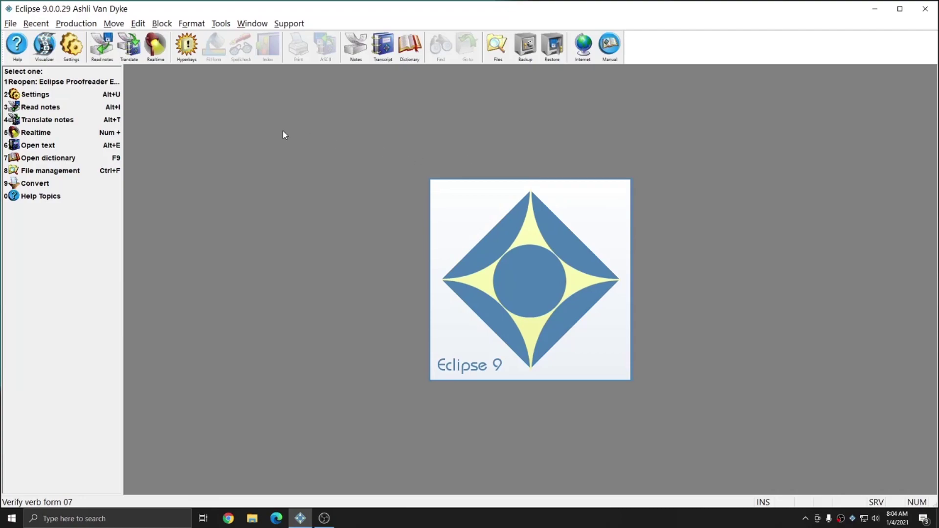
Step: Check that Proofreader is enabled in the spelling checker options of the user's Edit settings, and accept the options
{"action": "left_click", "coordinate": [76, 24]}
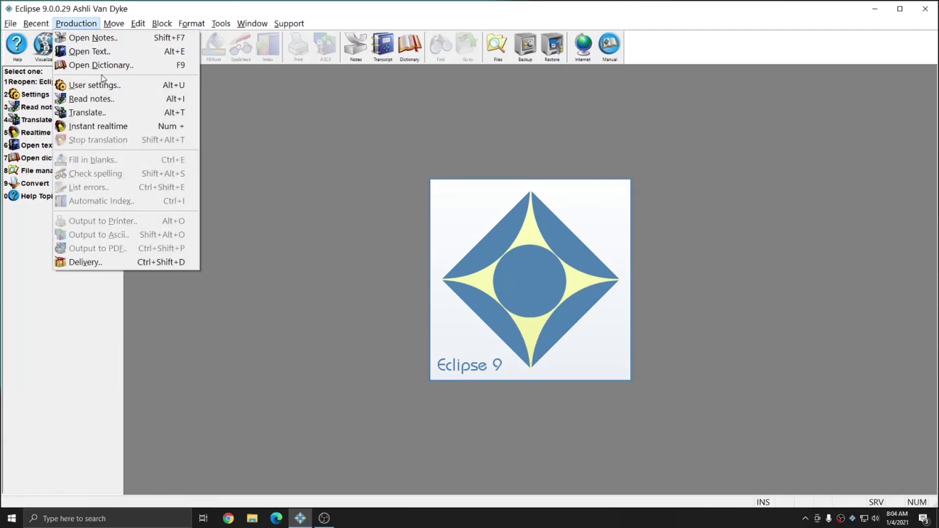
{"action": "left_click", "coordinate": [228, 93]}
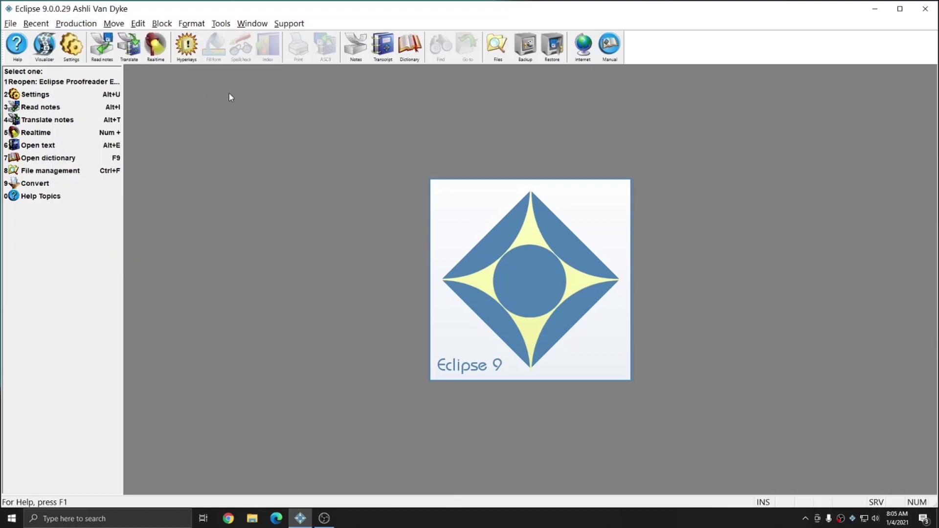
{"action": "left_click", "coordinate": [70, 48]}
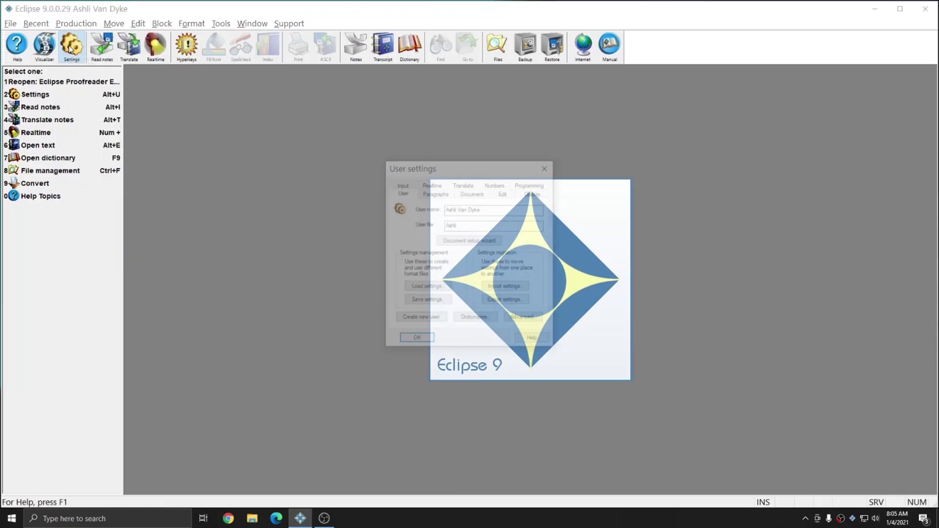
{"action": "left_click", "coordinate": [504, 196]}
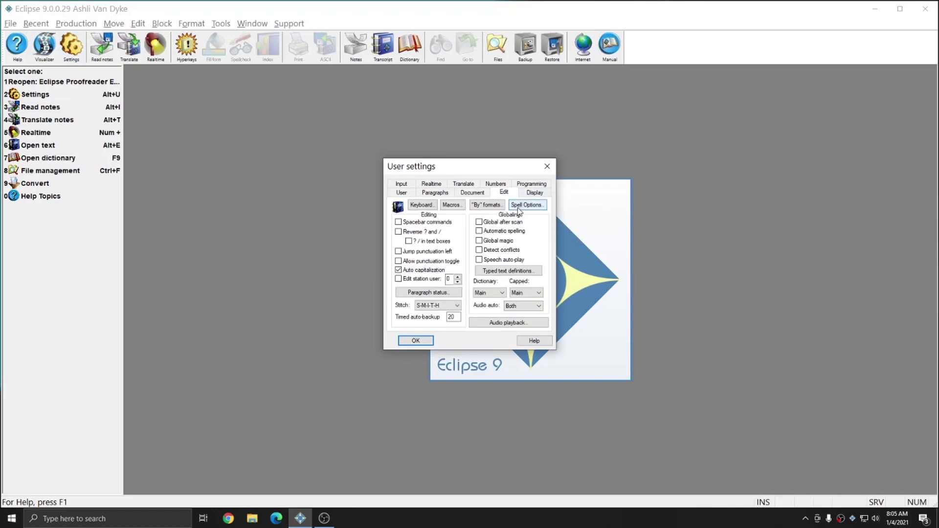
{"action": "left_click", "coordinate": [527, 208]}
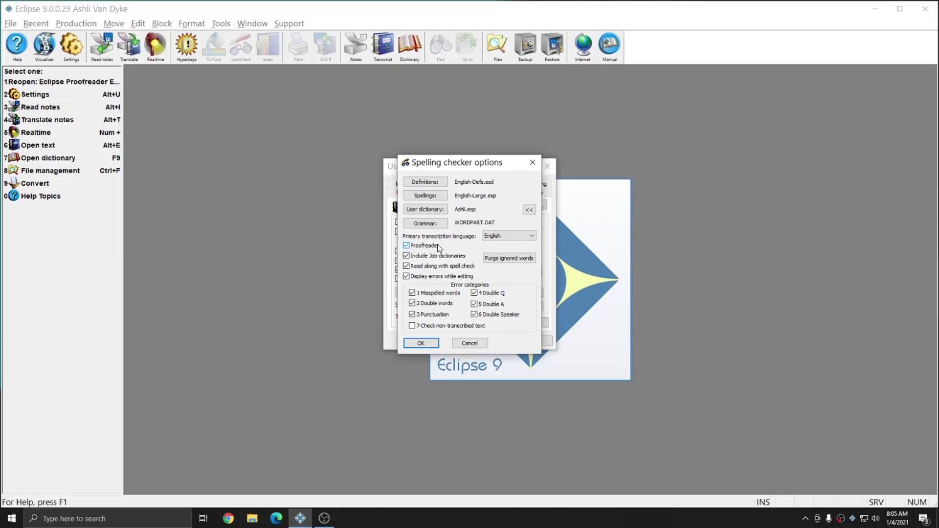
{"action": "left_click", "coordinate": [421, 343]}
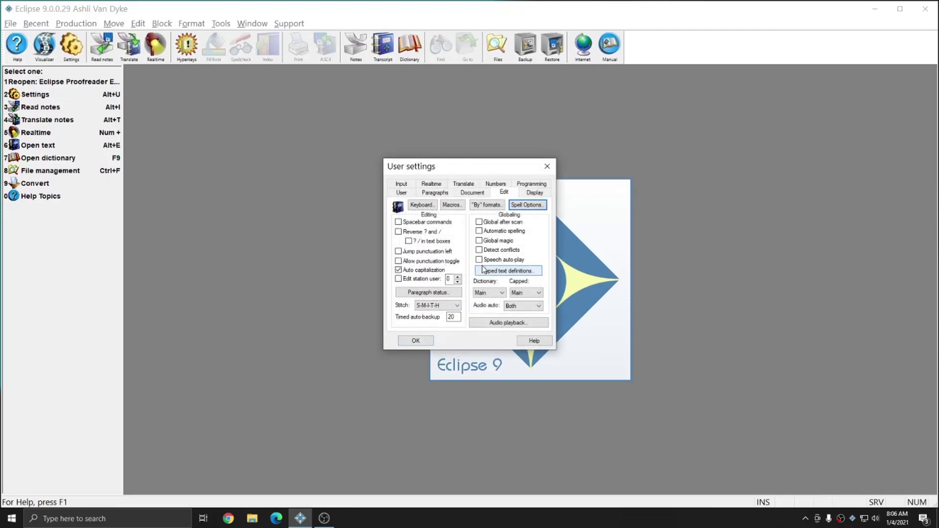
Step: Open the Proofreading rules for modification in the advanced programming settings and examine the "Article out of place? 1" rule
{"action": "left_click", "coordinate": [532, 184]}
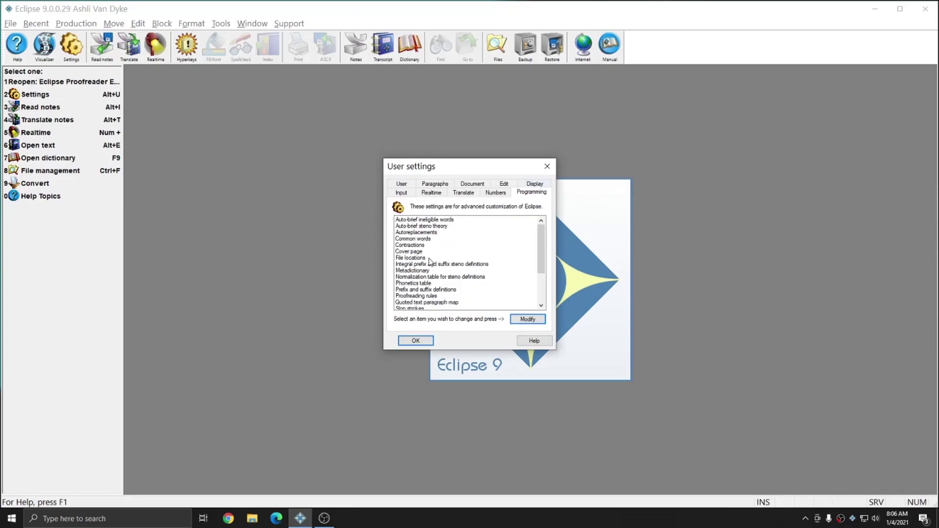
{"action": "left_click", "coordinate": [433, 296]}
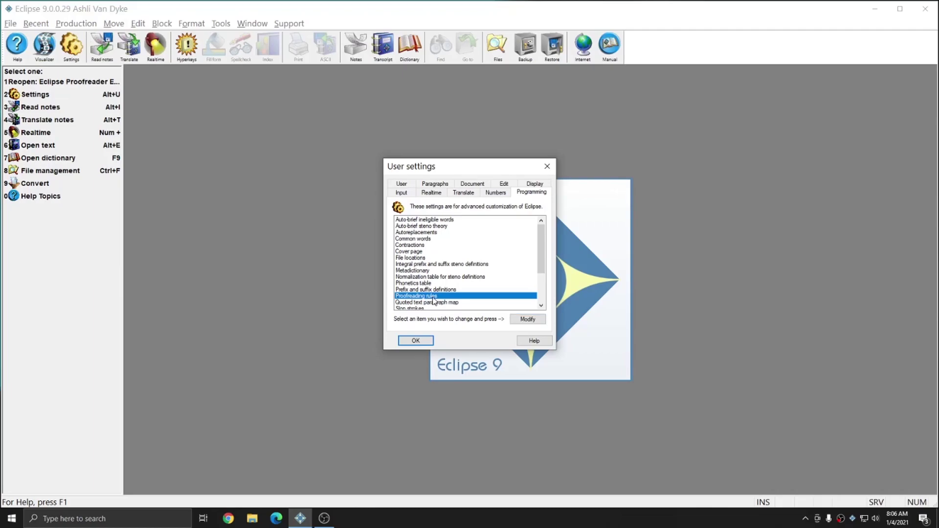
{"action": "left_click", "coordinate": [526, 319]}
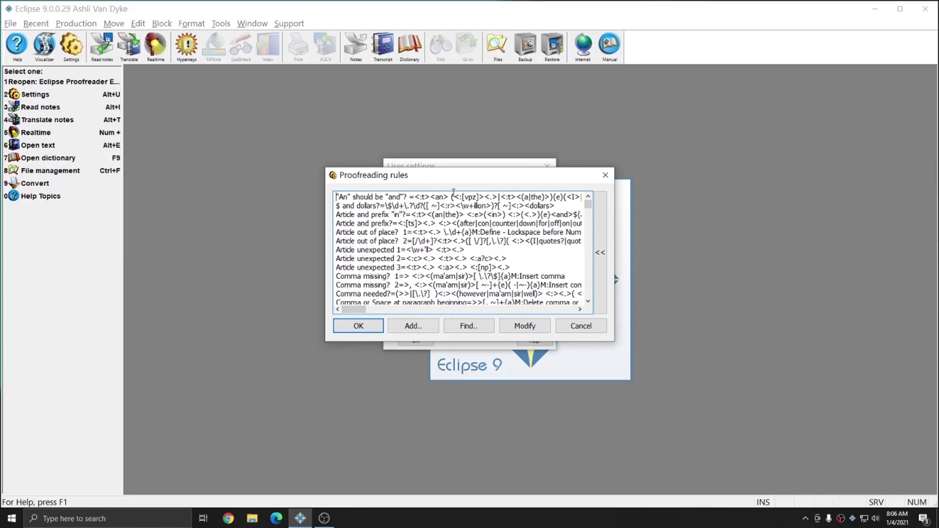
{"action": "left_click", "coordinate": [381, 242]}
{"action": "left_click_drag", "start_coordinate": [413, 232], "coordinate": [450, 234]}
{"action": "key", "text": "shift+Home"}
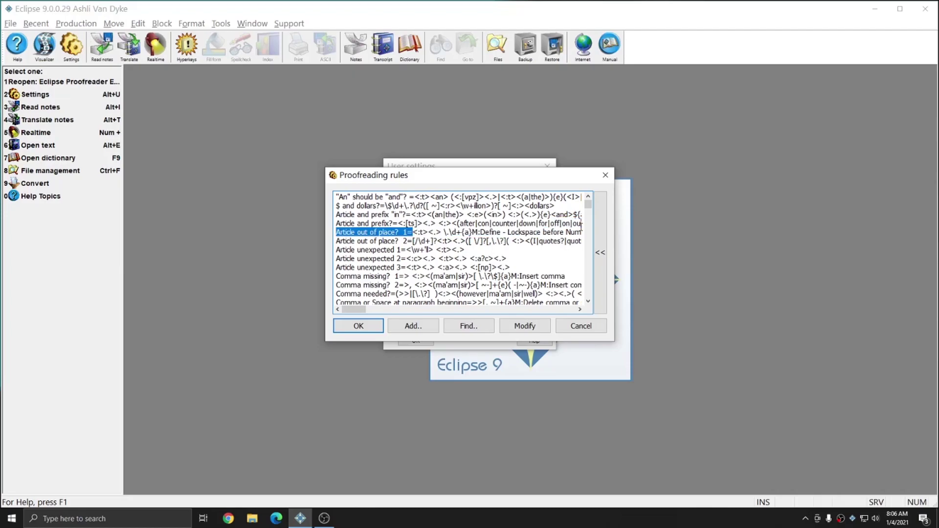
{"action": "key", "text": "shift+End"}
{"action": "left_click", "coordinate": [524, 241]}
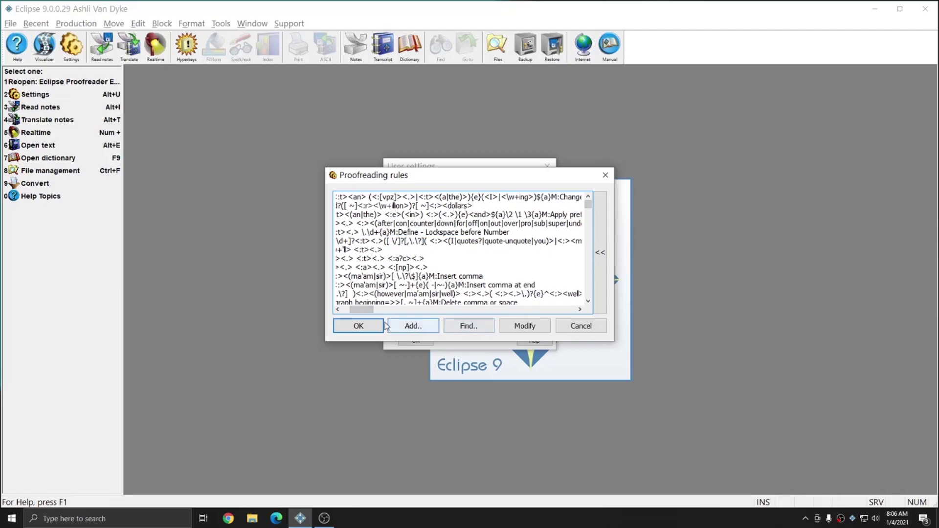
{"action": "key", "text": "Home"}
{"action": "scroll", "coordinate": [452, 258], "scroll_direction": "down", "scroll_amount": 1}
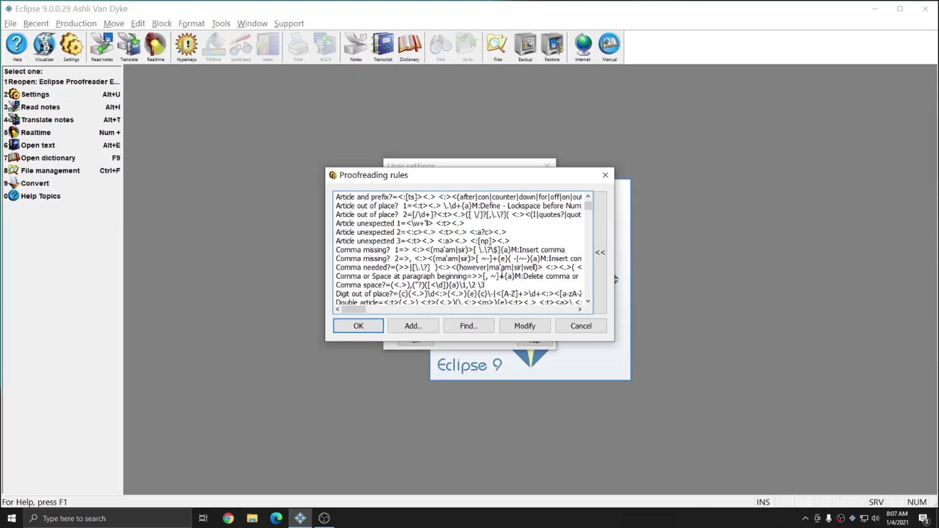
Step: Examine the "Comma or Space at paragraph beginning" rule, including its "Delete comma or space" action and its rule name
{"action": "left_click_drag", "start_coordinate": [500, 276], "coordinate": [553, 276]}
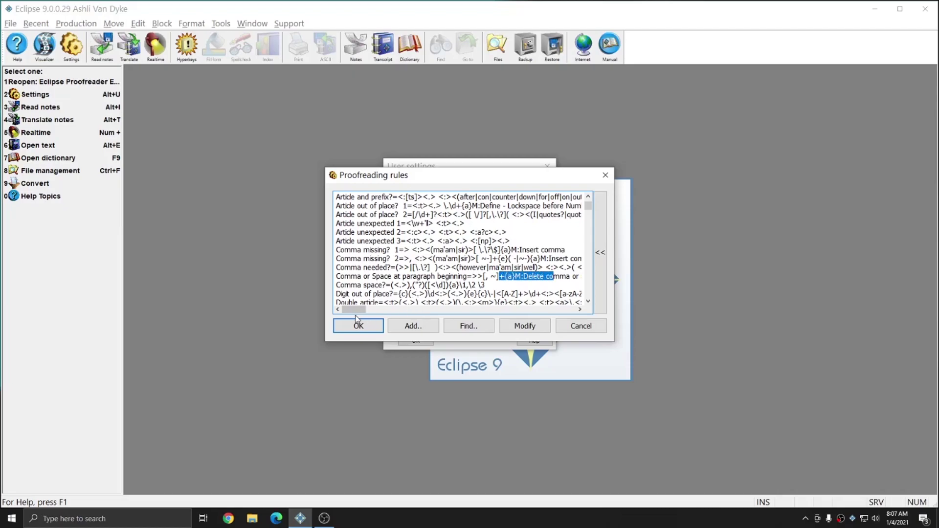
{"action": "left_click_drag", "start_coordinate": [355, 313], "coordinate": [363, 312]}
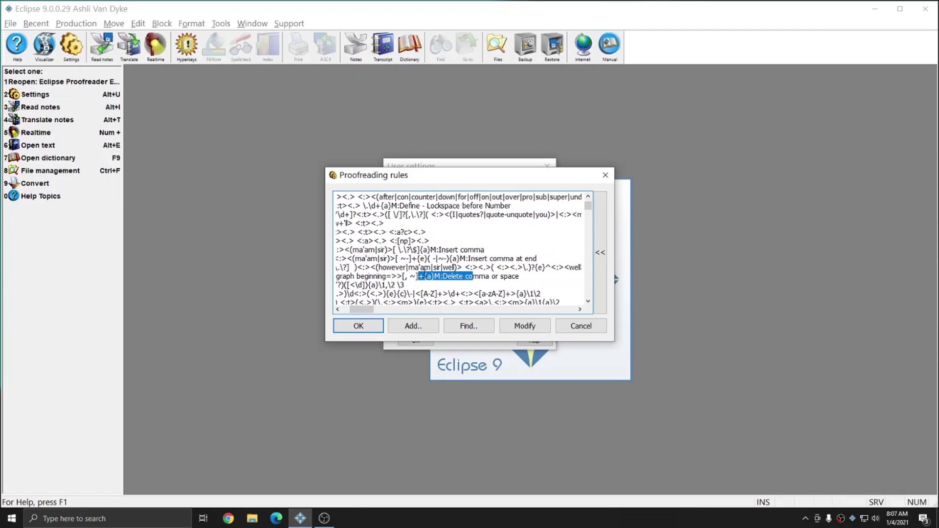
{"action": "left_click", "coordinate": [442, 276]}
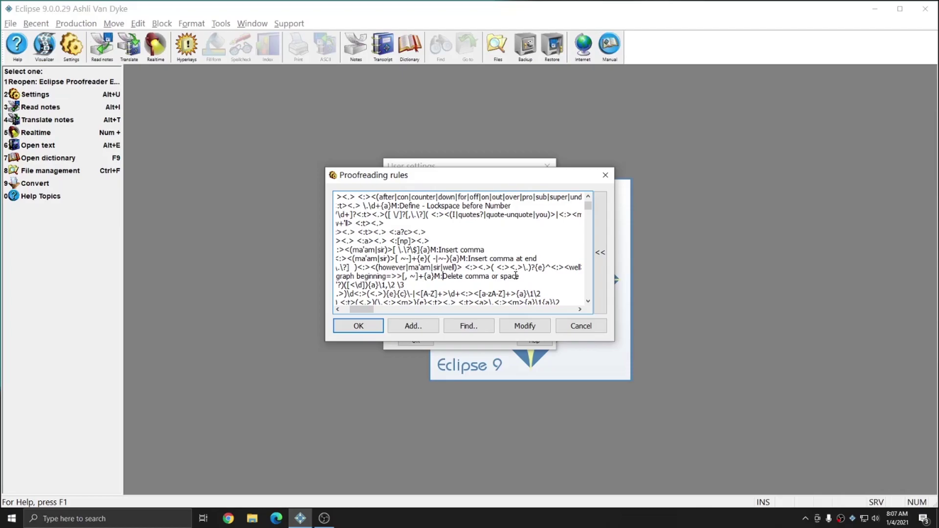
{"action": "left_click_drag", "start_coordinate": [519, 276], "coordinate": [357, 277]}
{"action": "left_click", "coordinate": [356, 276]}
{"action": "left_click_drag", "start_coordinate": [364, 311], "coordinate": [323, 311]}
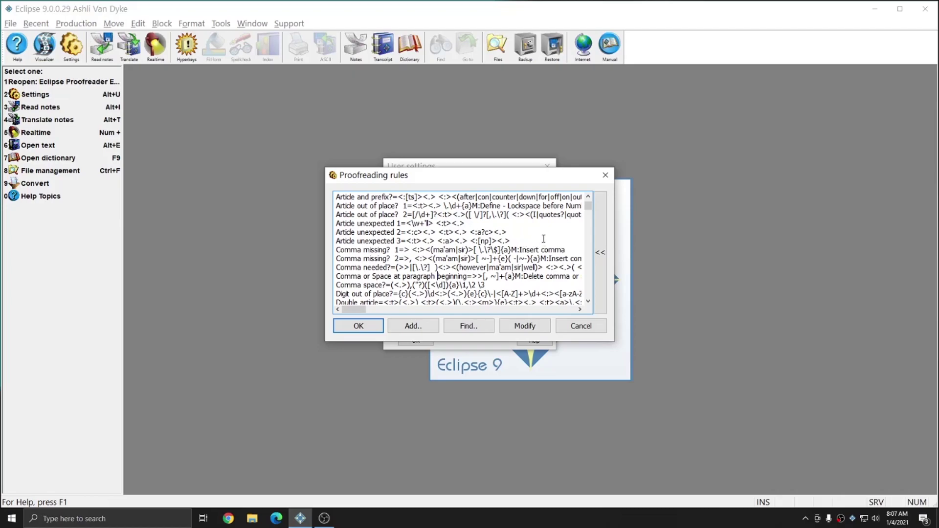
Step: Try removing the "Article unexpected 3" rule, paste it back, and leave the rules and user settings without saving rule changes
{"action": "left_click_drag", "start_coordinate": [533, 241], "coordinate": [322, 241]}
{"action": "key", "text": "ctrl+c"}
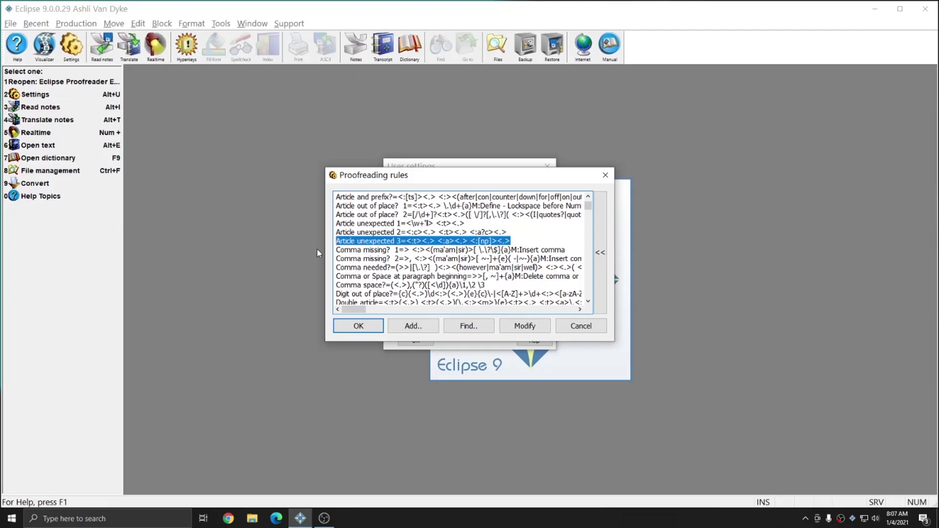
{"action": "key", "text": "Delete"}
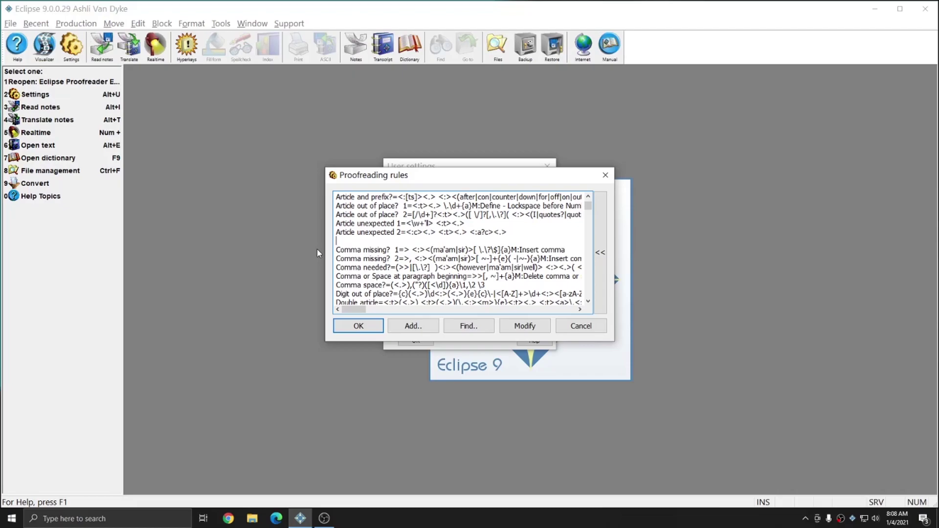
{"action": "key", "text": "ctrl+v"}
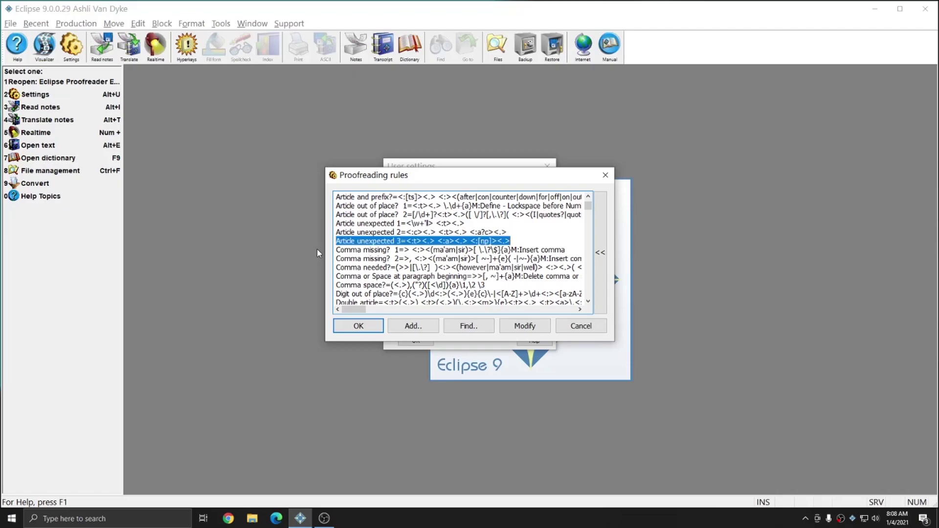
{"action": "left_click", "coordinate": [485, 269]}
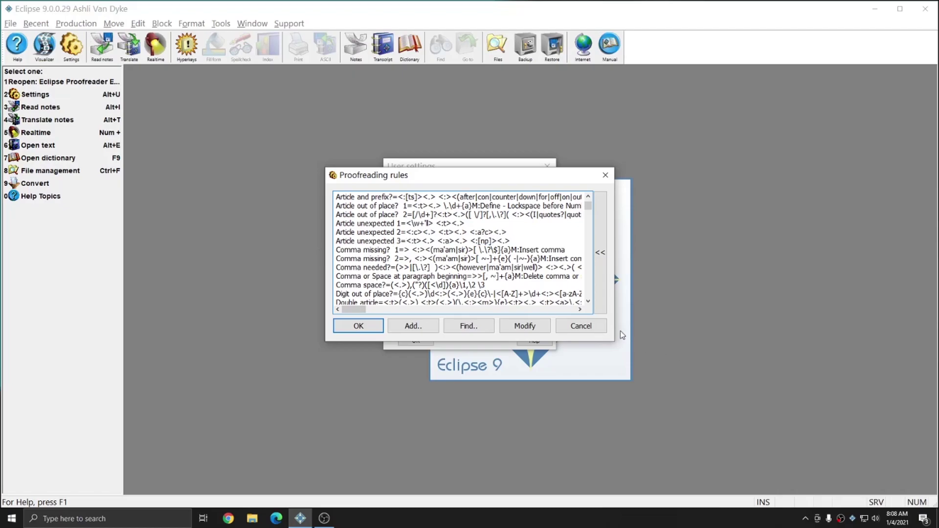
{"action": "left_click", "coordinate": [588, 329]}
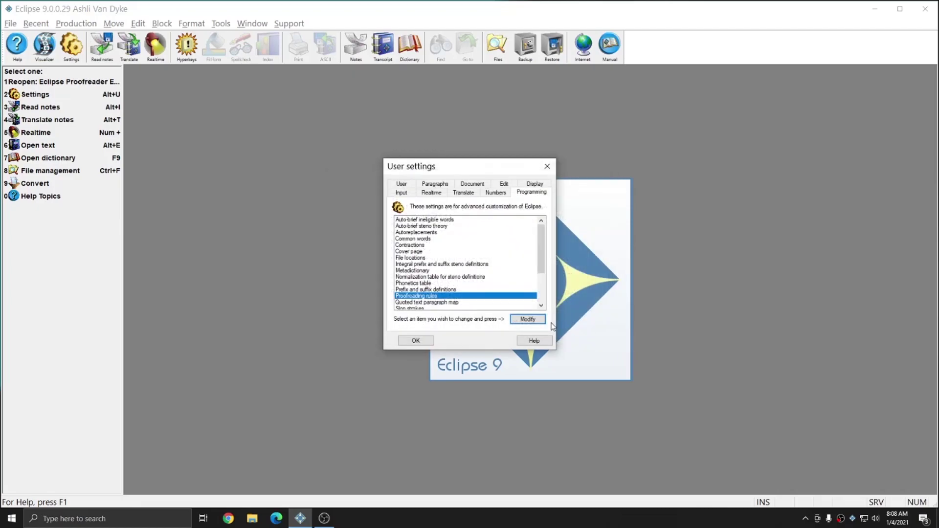
{"action": "left_click", "coordinate": [415, 340]}
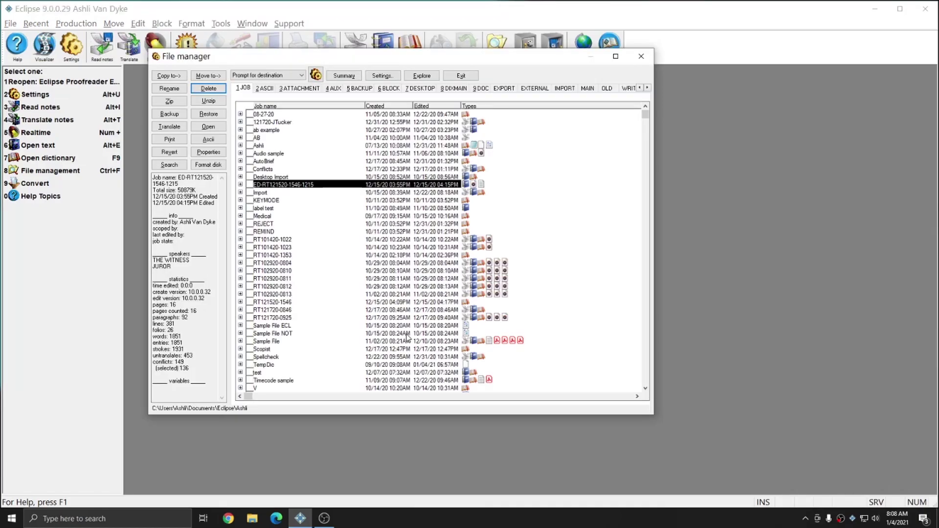
Step: Browse the file manager to the Lessons folder inside the Eclipse documents folder
{"action": "left_click", "coordinate": [647, 88]}
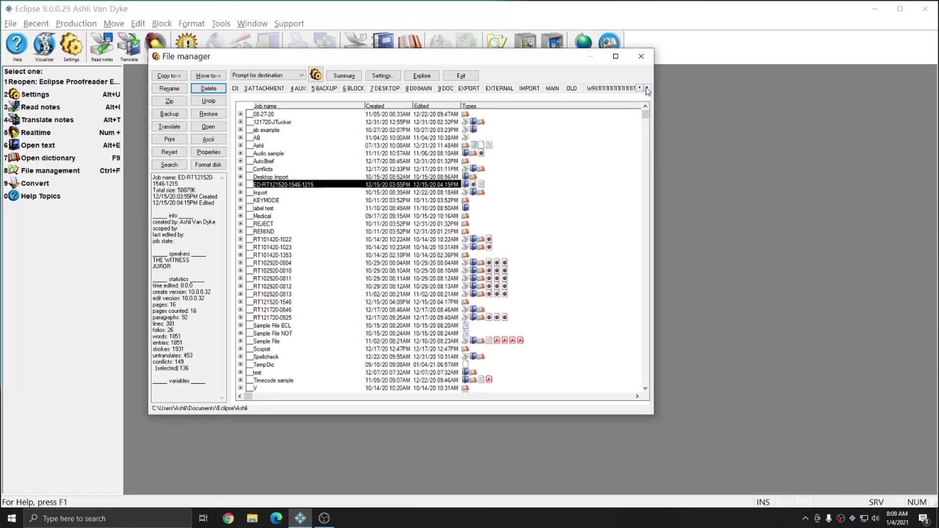
{"action": "left_click", "coordinate": [647, 87]}
{"action": "left_click", "coordinate": [616, 88]}
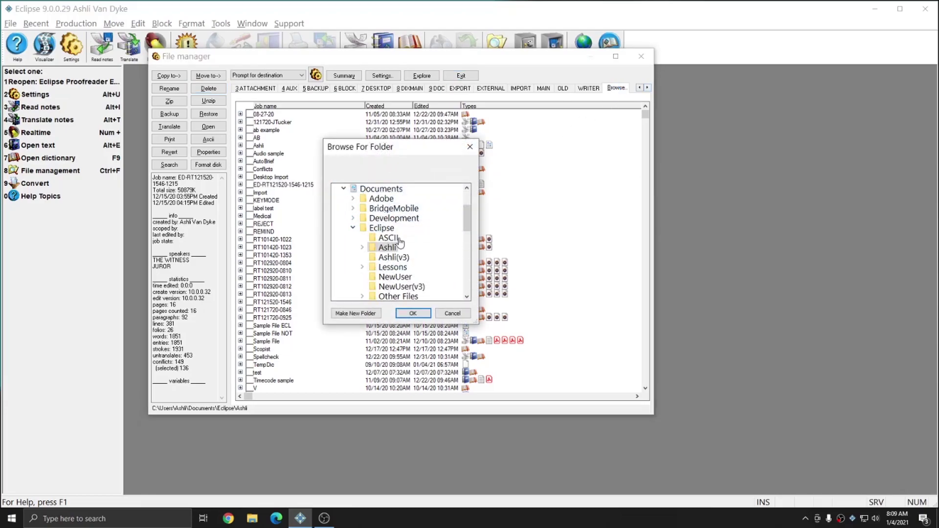
{"action": "left_click", "coordinate": [386, 268]}
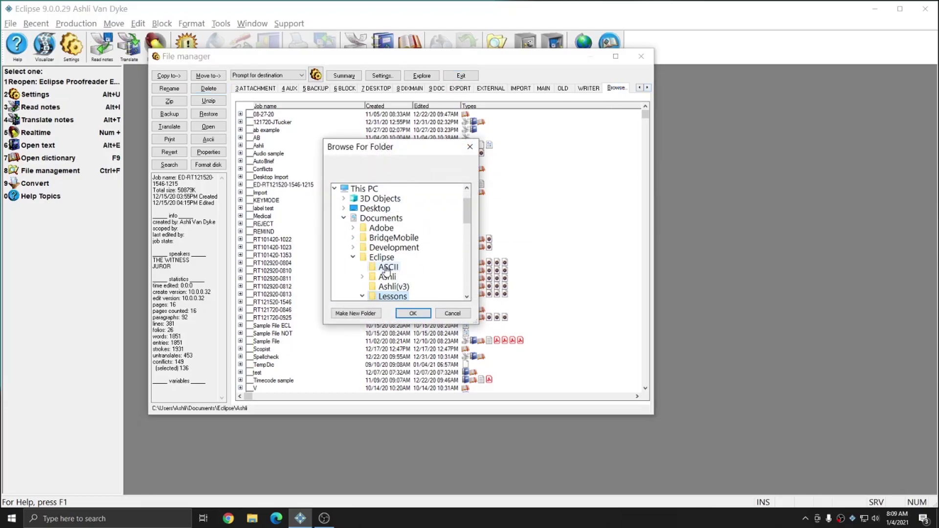
{"action": "left_click", "coordinate": [413, 312]}
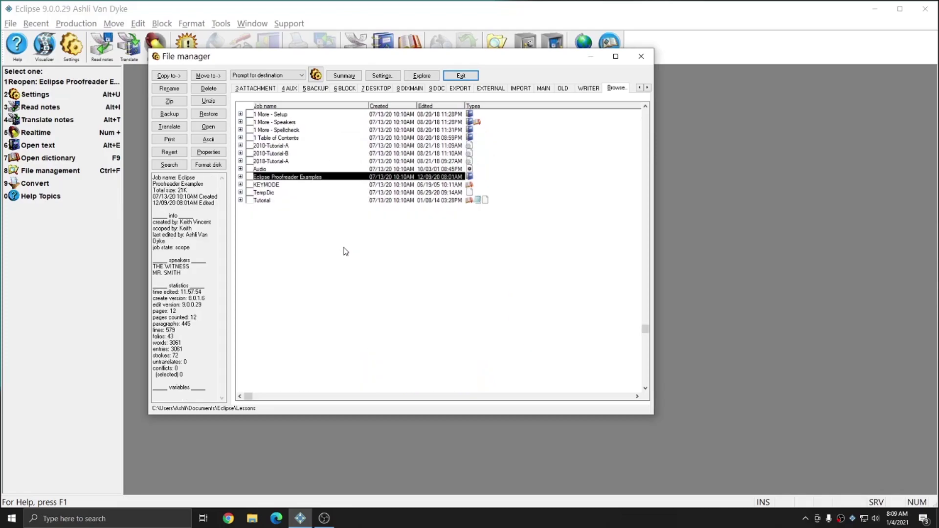
Step: Copy the Eclipse Proofreader Examples file to the JOB location
{"action": "left_click", "coordinate": [250, 177]}
{"action": "left_click", "coordinate": [165, 76]}
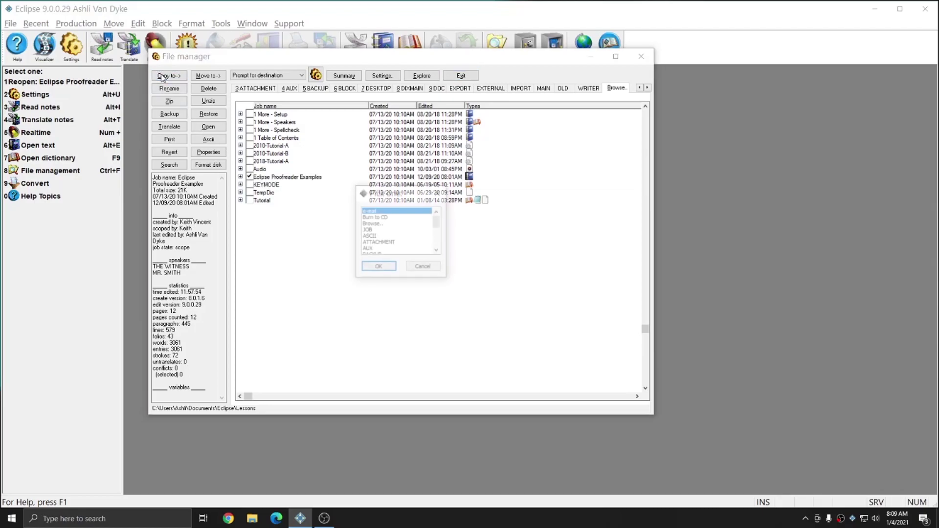
{"action": "left_click", "coordinate": [370, 231]}
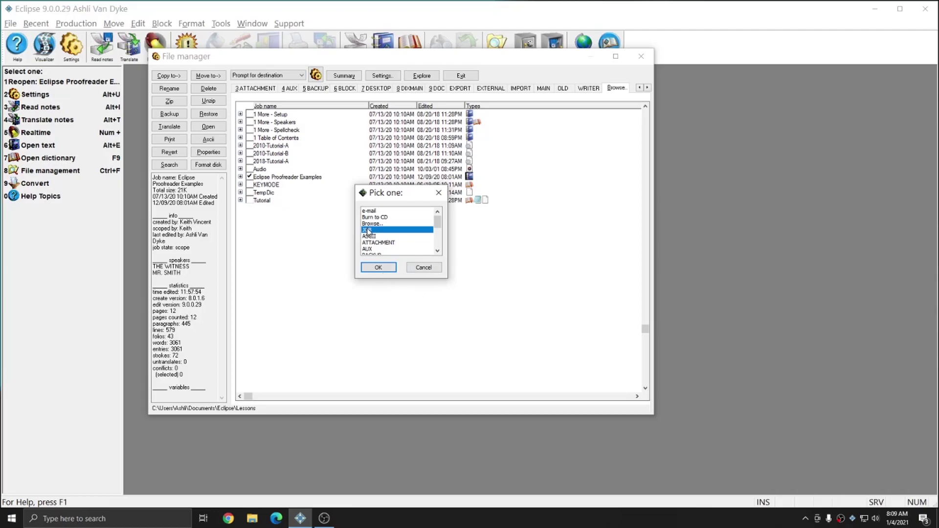
{"action": "left_click", "coordinate": [376, 267]}
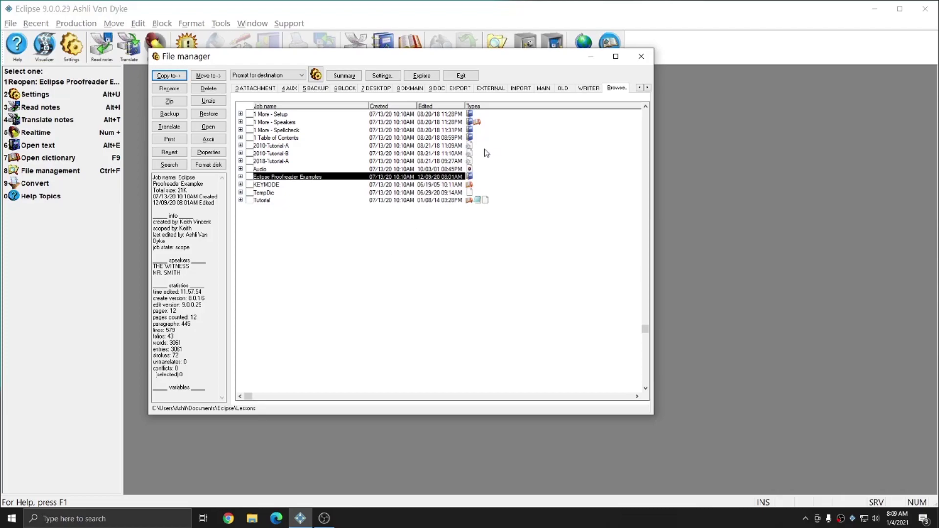
Step: Open the copied Eclipse Proofreader Examples file from the JOB folder and go to the beginning of the document
{"action": "left_click", "coordinate": [638, 88]}
{"action": "left_click", "coordinate": [639, 88]}
{"action": "left_click", "coordinate": [244, 89]}
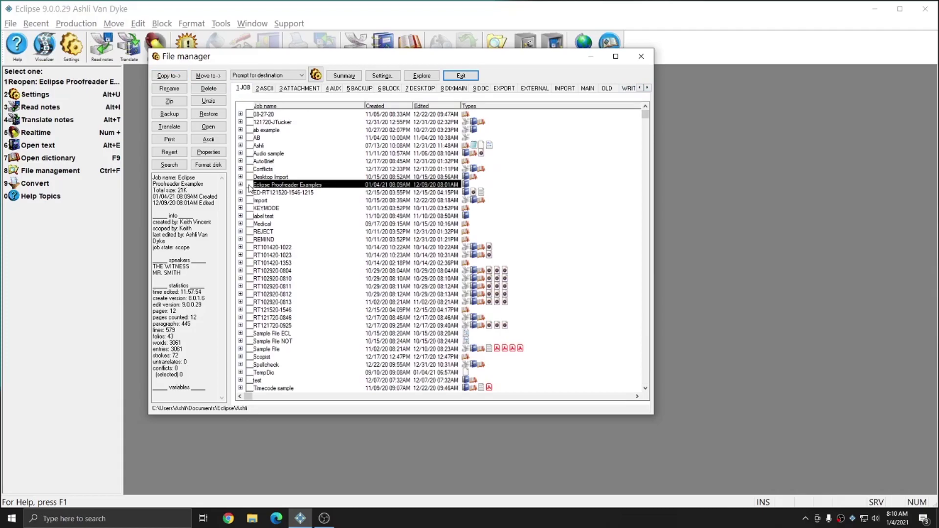
{"action": "left_click", "coordinate": [250, 185]}
{"action": "left_click", "coordinate": [208, 129]}
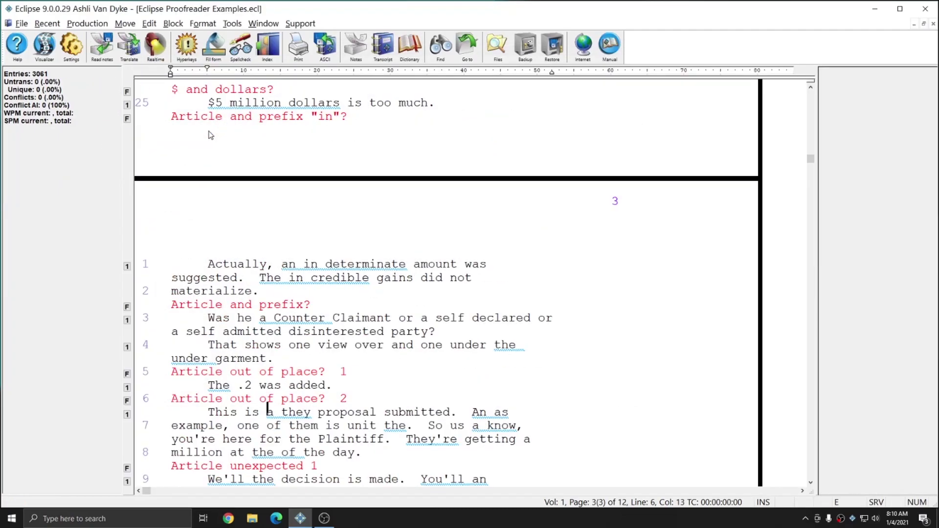
{"action": "key", "text": "ctrl+Home"}
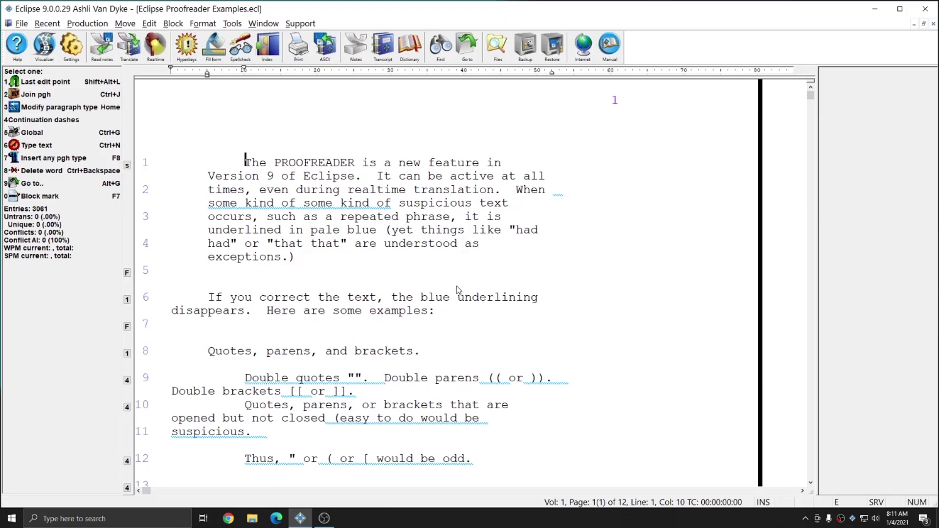
Step: Correct the repeated phrase in the opening paragraph with the proofreader's suggestion "some kind of"
{"action": "left_click", "coordinate": [209, 203]}
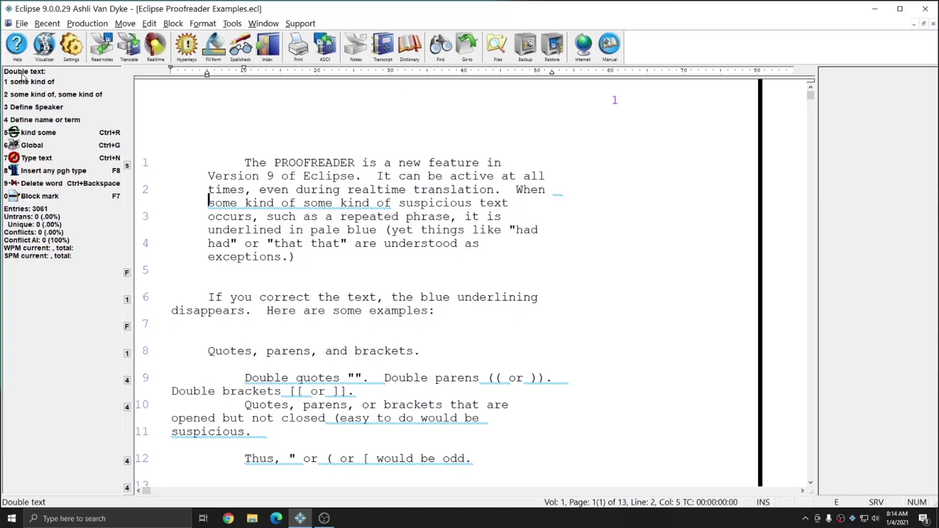
{"action": "key", "text": "1"}
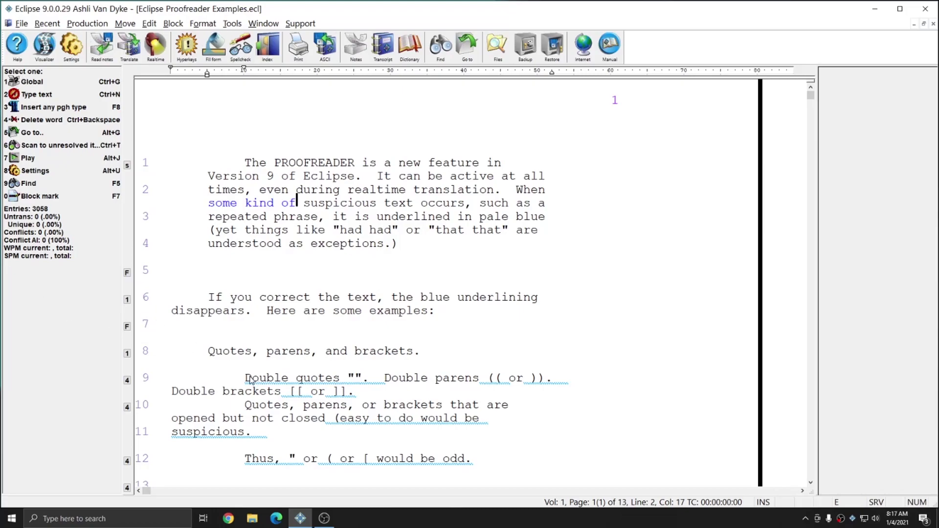
Step: Delete the flagged space before "A sentence that begins with a space" on line 14
{"action": "left_click", "coordinate": [250, 381]}
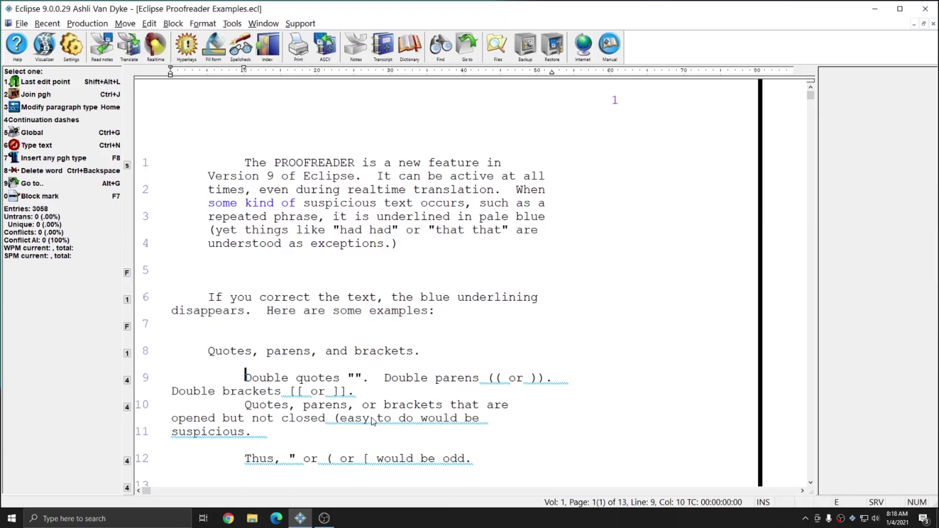
{"action": "scroll", "coordinate": [293, 406], "scroll_direction": "down", "scroll_amount": 3}
{"action": "left_click", "coordinate": [210, 387]}
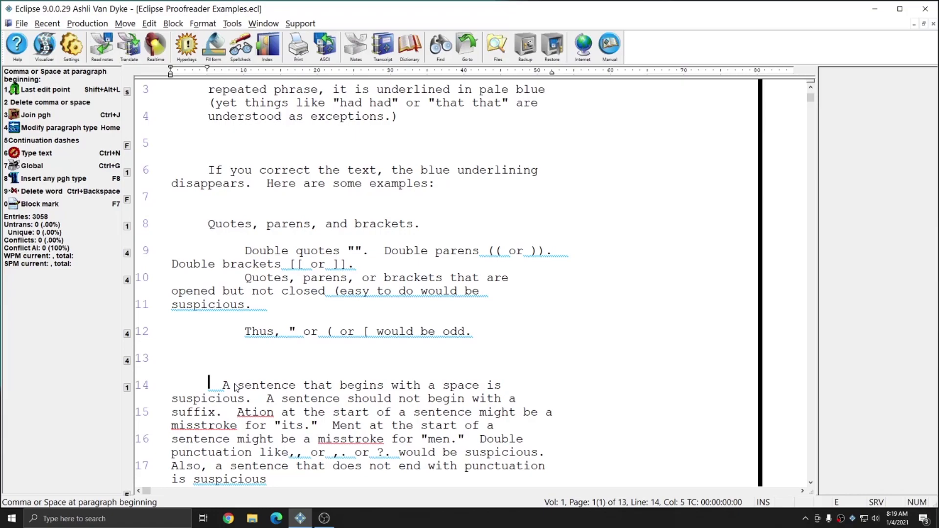
{"action": "key", "text": "Delete"}
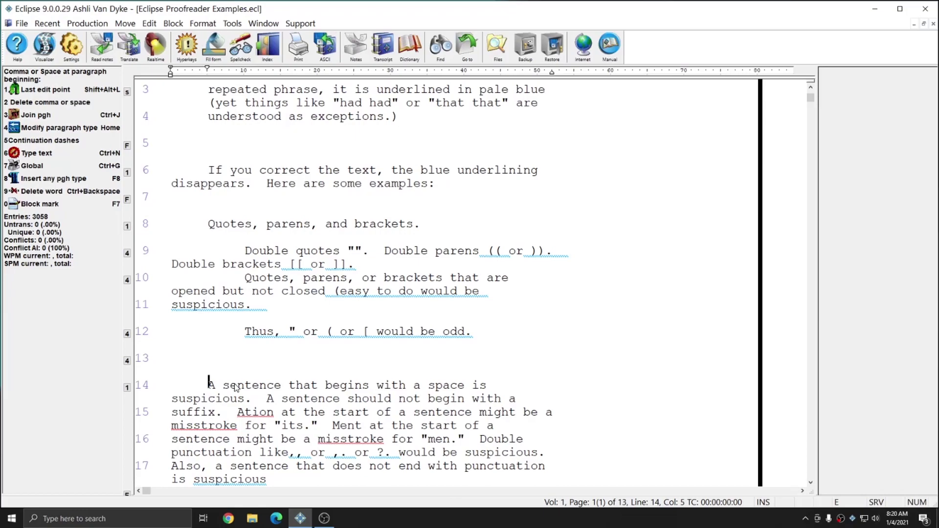
Step: Check the proofreader's suggestions for the doubled comma and for the sentence that lacks end punctuation
{"action": "scroll", "coordinate": [235, 388], "scroll_direction": "down", "scroll_amount": 5}
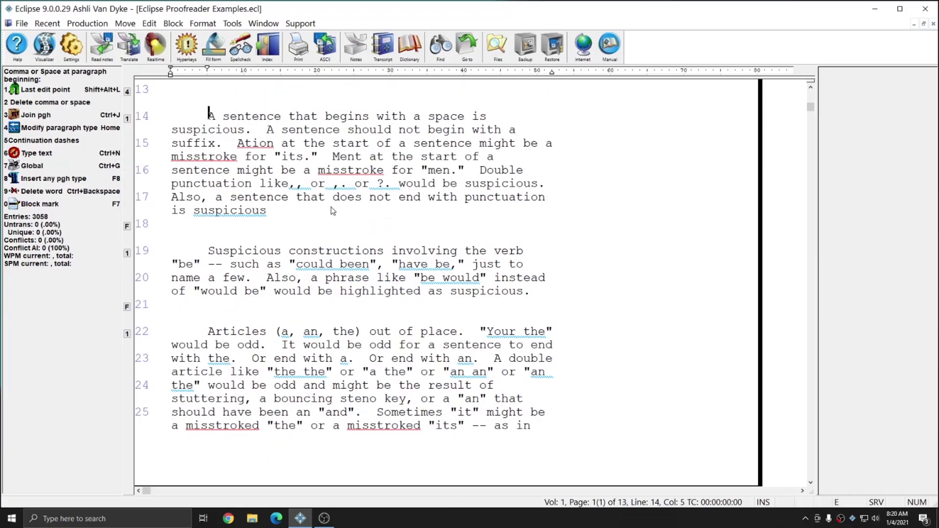
{"action": "left_click", "coordinate": [294, 186]}
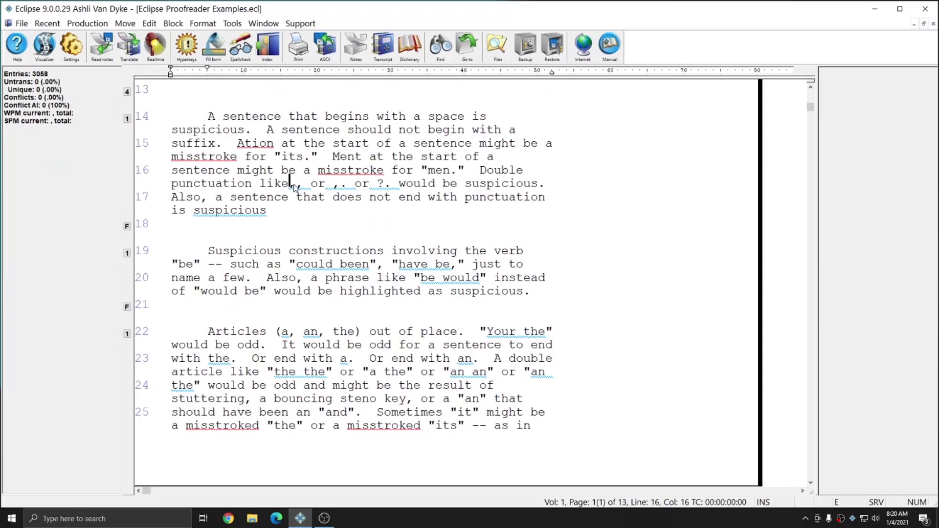
{"action": "left_click", "coordinate": [281, 211]}
{"action": "scroll", "coordinate": [289, 215], "scroll_direction": "up", "scroll_amount": 1}
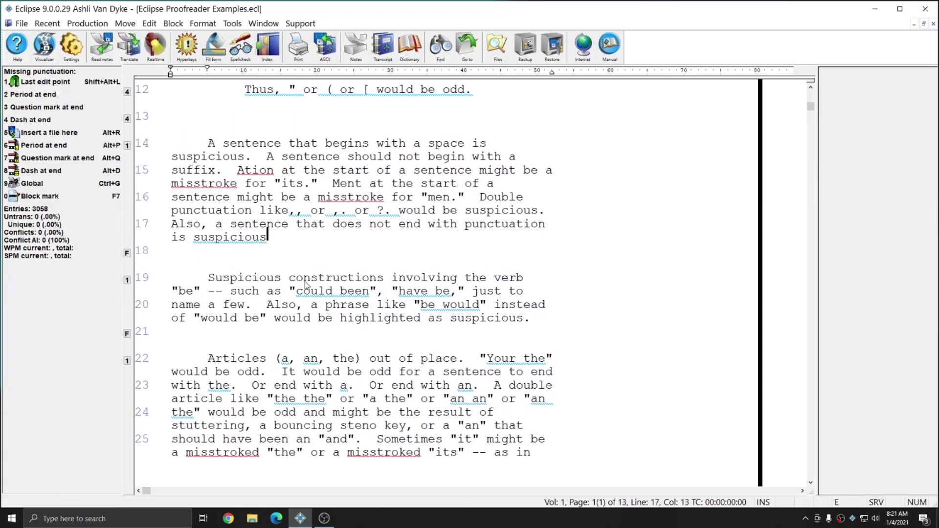
Step: Correct "could been" on line 19 to "could be" with the proofreader's Remove suffix suggestion
{"action": "left_click", "coordinate": [297, 289]}
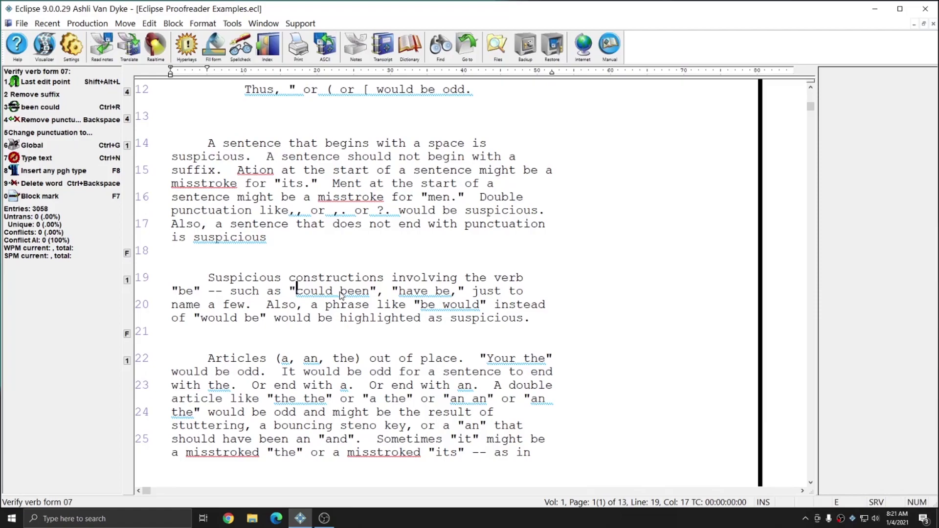
{"action": "key", "text": "2"}
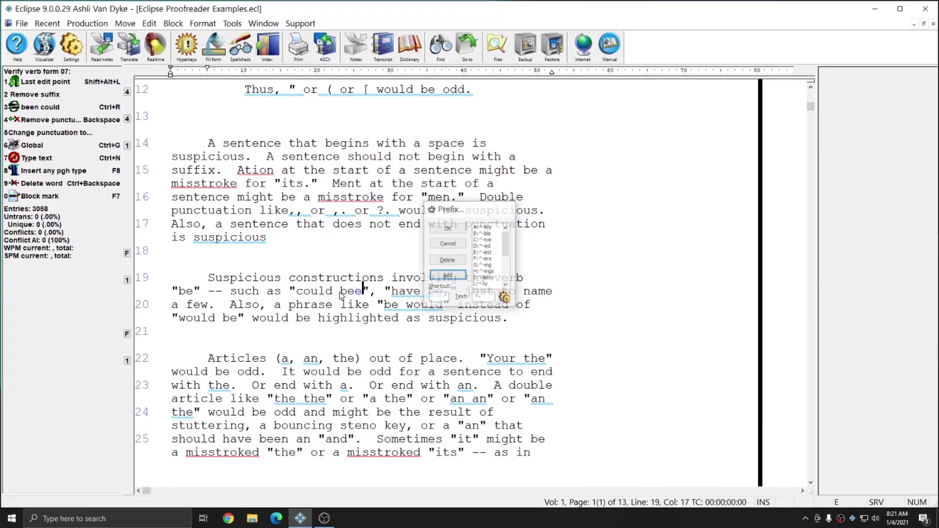
{"action": "key", "text": "Return"}
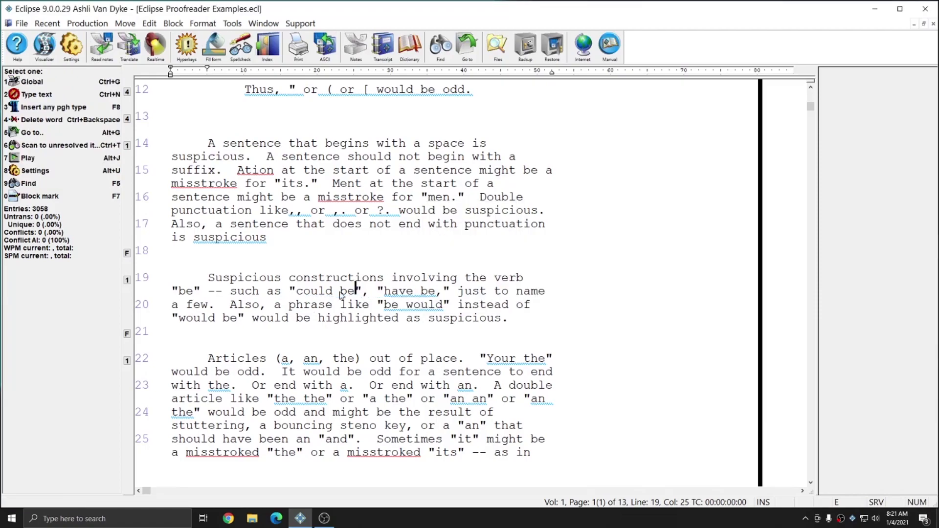
Step: Correct "have be" to "have been" and "be would" to "would be" with the proofreader's suggestions
{"action": "key", "text": "ctrl+Right"}
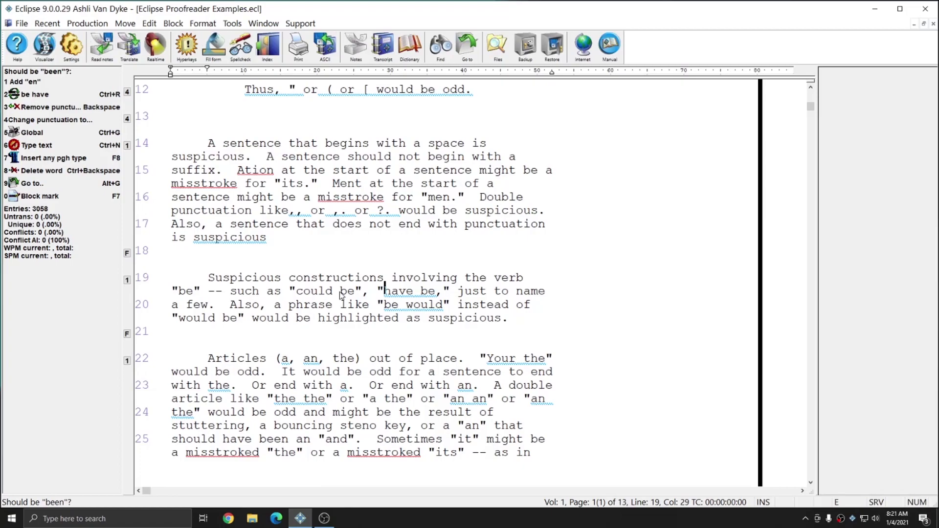
{"action": "key", "text": "1"}
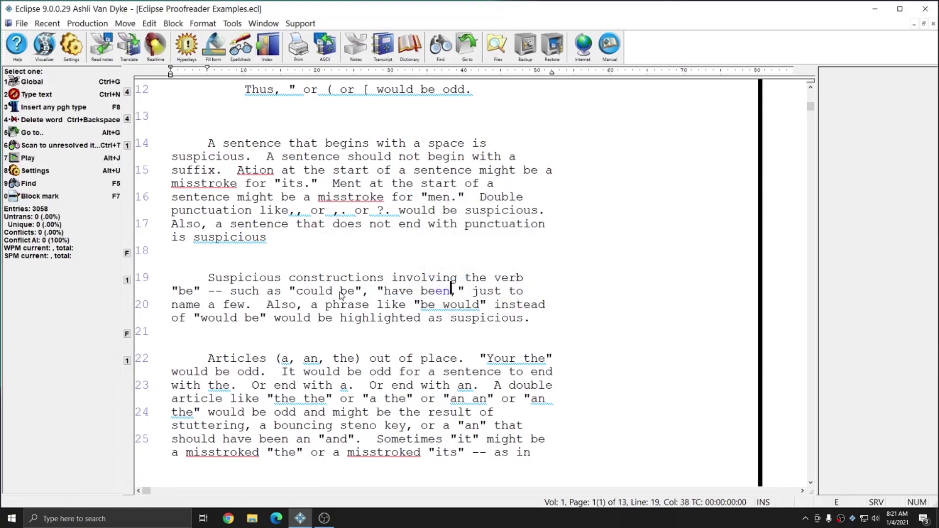
{"action": "key", "text": "ctrl+t"}
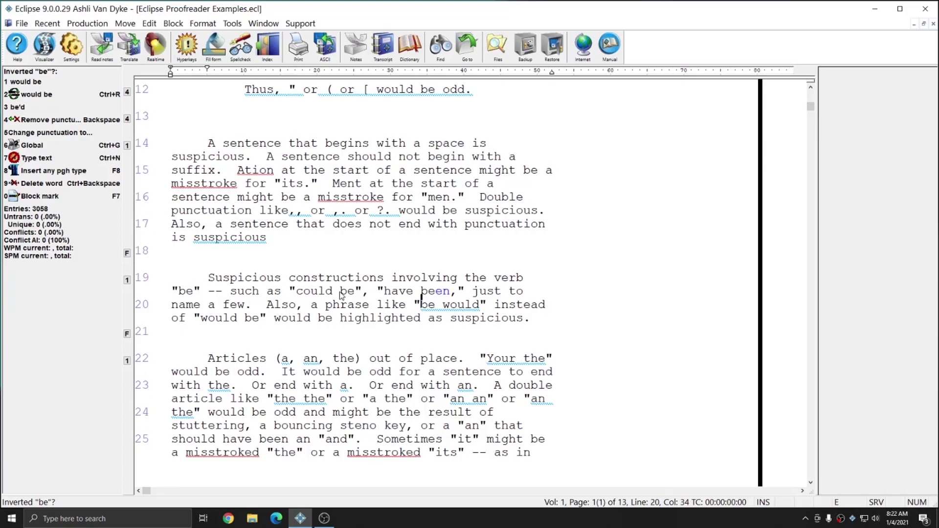
{"action": "key", "text": "2"}
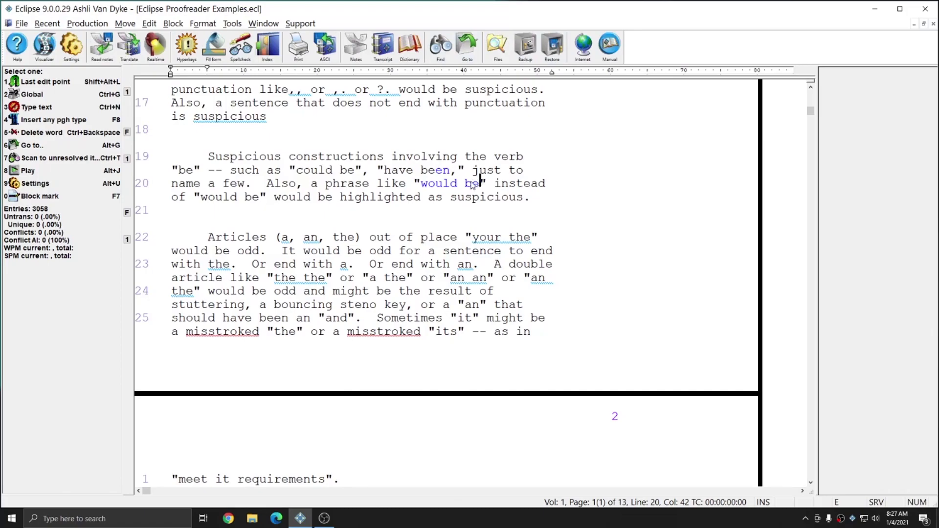
Step: Review the Proofreader option in the spelling checker options of the user's editing settings
{"action": "left_click", "coordinate": [70, 53]}
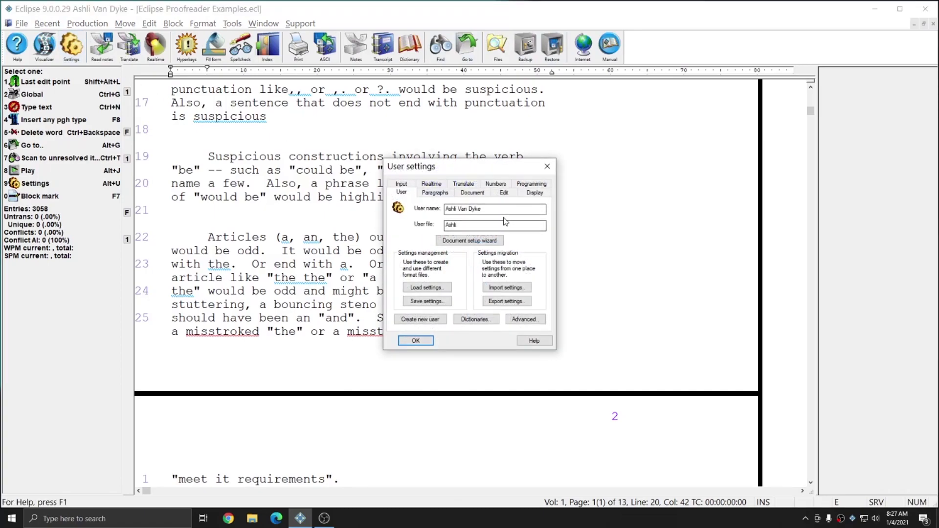
{"action": "left_click", "coordinate": [504, 192]}
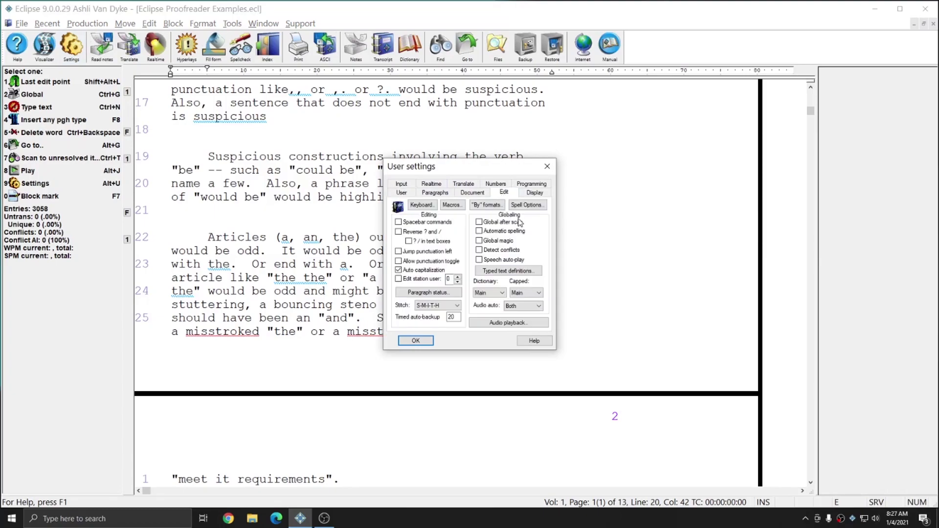
{"action": "left_click", "coordinate": [535, 210]}
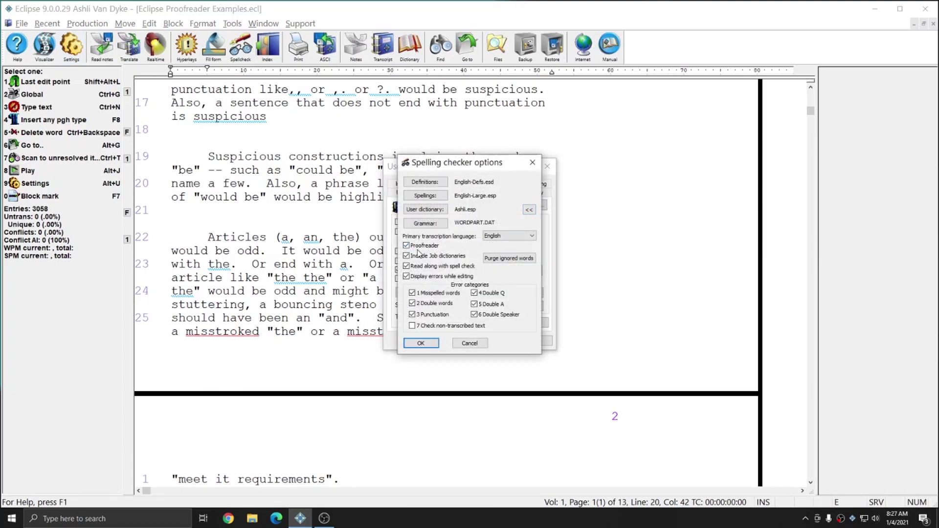
{"action": "left_click", "coordinate": [420, 343]}
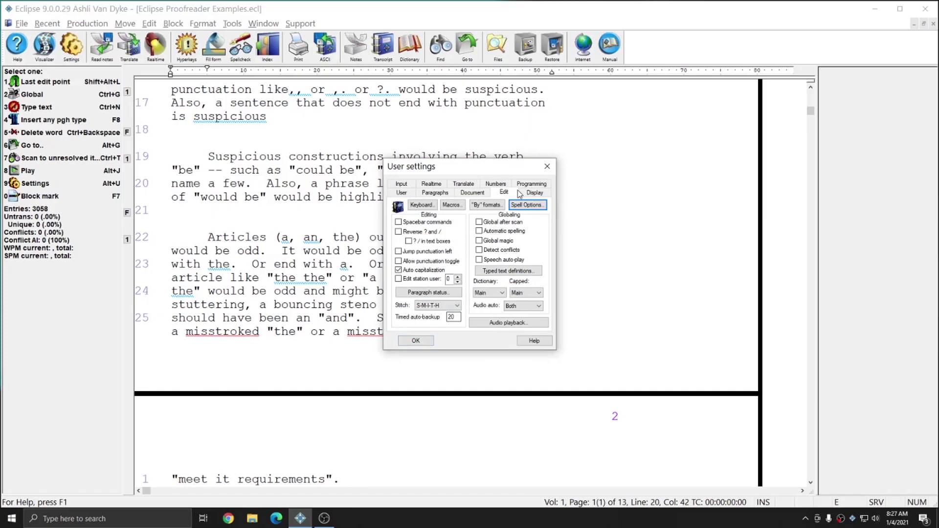
Step: Review the Info bar and AutoMagic options in the display settings' View toggles, and close the settings
{"action": "left_click", "coordinate": [534, 192]}
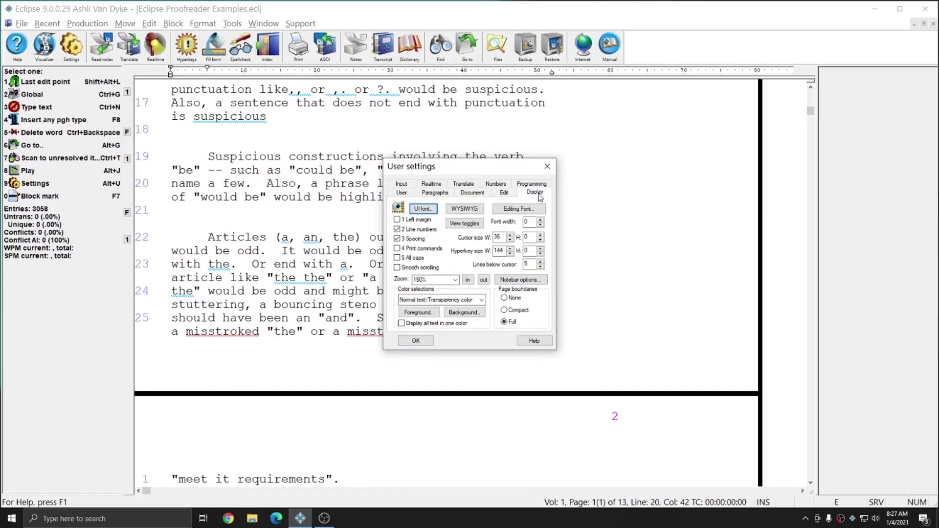
{"action": "left_click", "coordinate": [465, 224]}
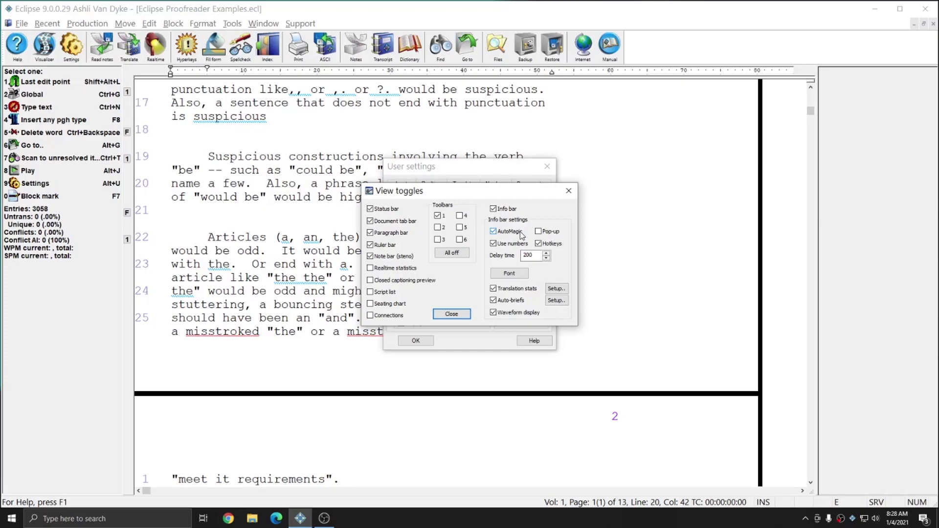
{"action": "key", "text": "Escape"}
{"action": "key", "text": "Escape"}
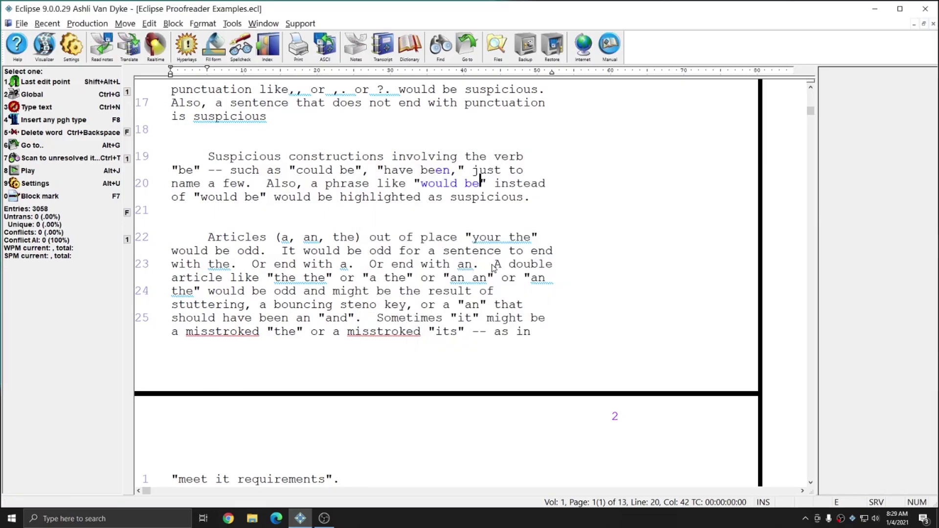